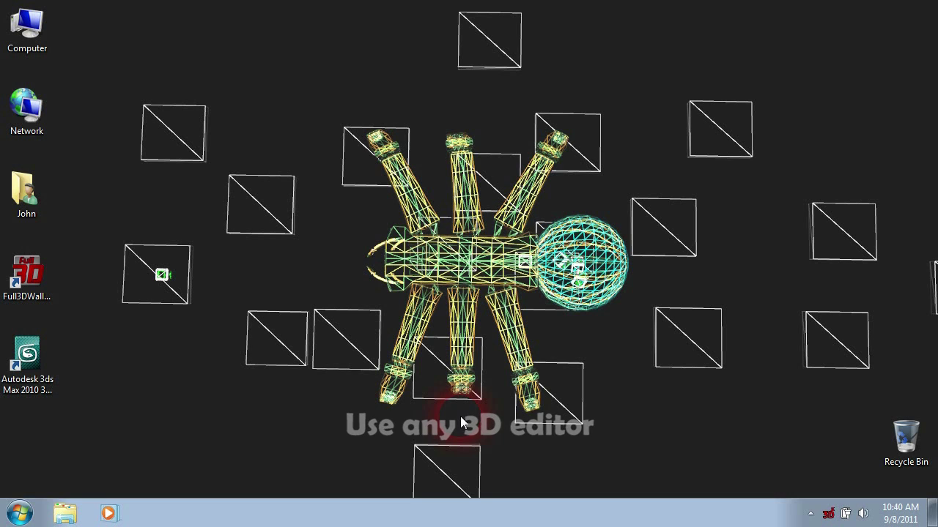
# Launch Autodesk 3ds Max 2010 and enlarge the Perspective view in expert mode, focused on the centre of the grid.
pyautogui.doubleClick(33, 372)
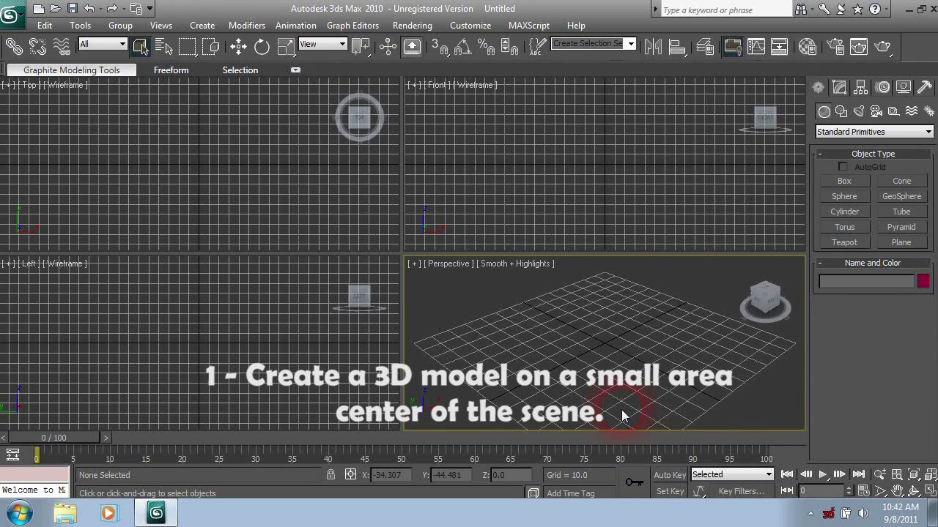
pyautogui.hotkey('ctrl', 'x')
pyautogui.hotkey('alt', 'w')
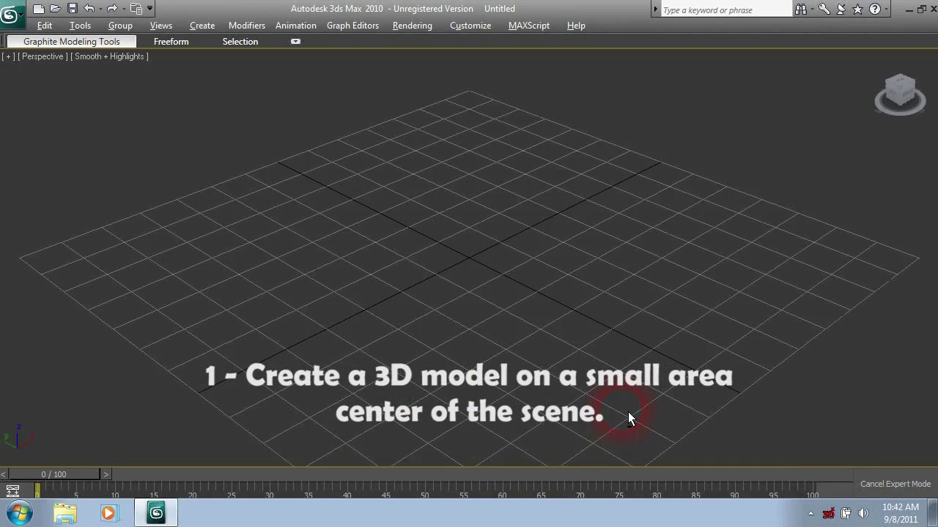
pyautogui.keyDown('alt'); pyautogui.moveTo(474, 259); pyautogui.dragTo(408, 271, button='middle'); pyautogui.keyUp('alt')
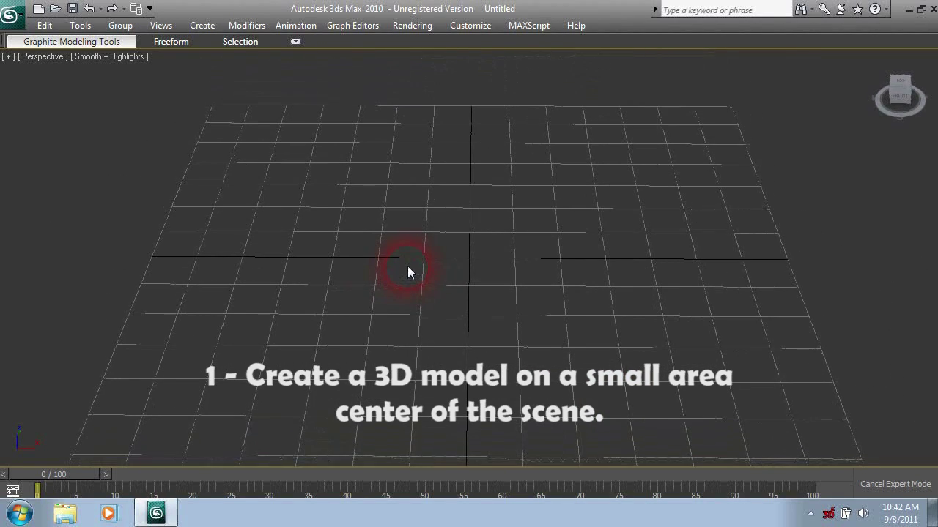
pyautogui.scroll(5, 476, 275)
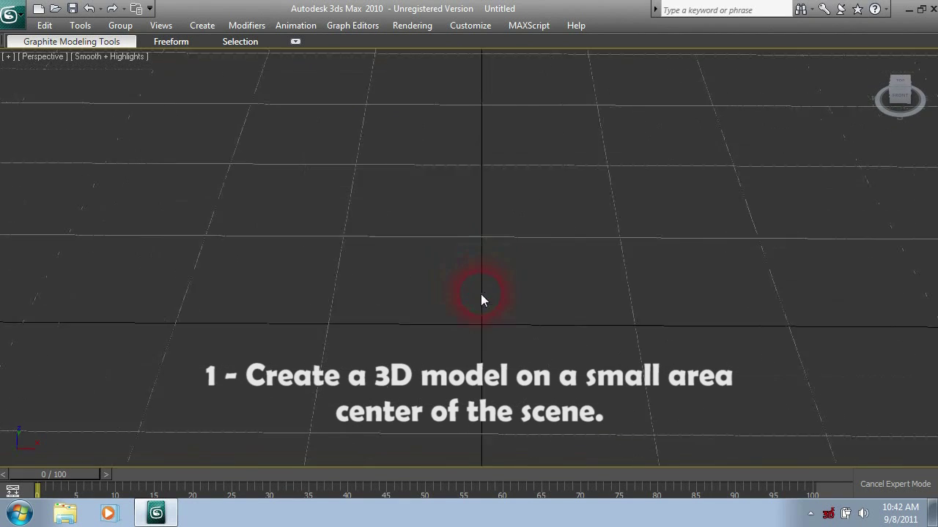
pyautogui.moveTo(480, 294); pyautogui.dragTo(486, 242, button='middle')
pyautogui.scroll(-3, 487, 242)
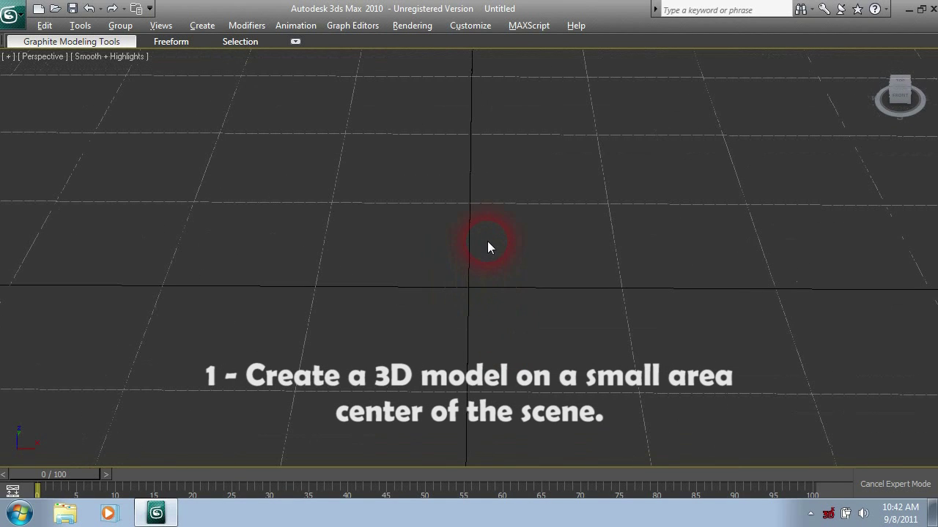
pyautogui.press('alt')
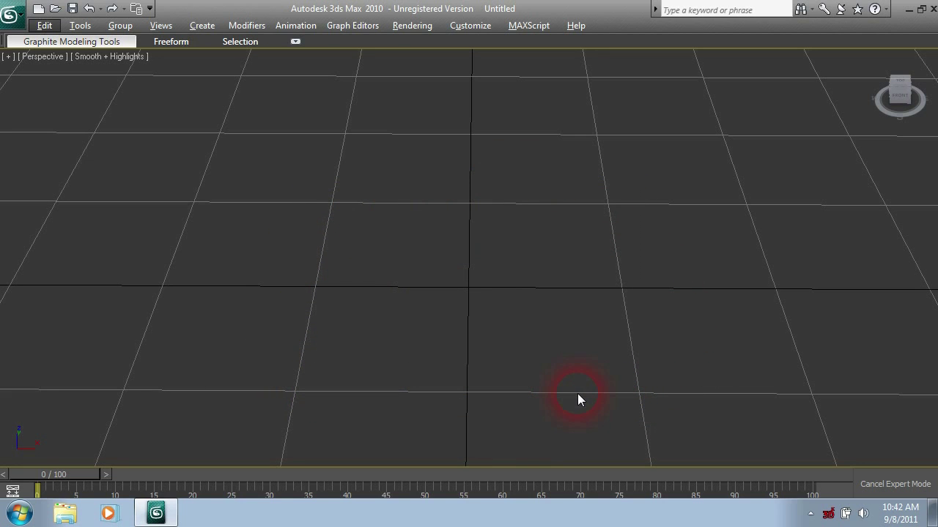
pyautogui.hotkey('alt', 'w')
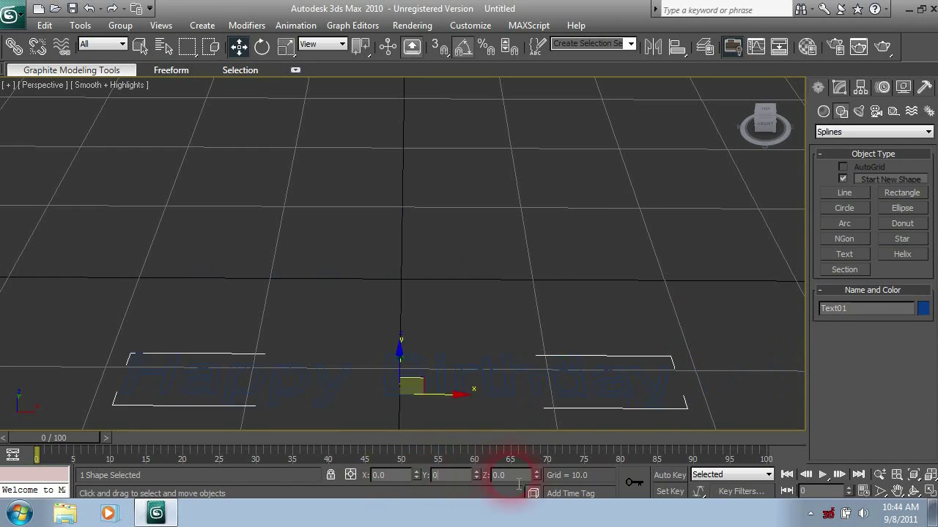
# Apply a Bevel modifier to the Happy Birthday text with a Level 1 height of 0.5.
pyautogui.press('t')
pyautogui.click(286, 46)
pyautogui.press('z')
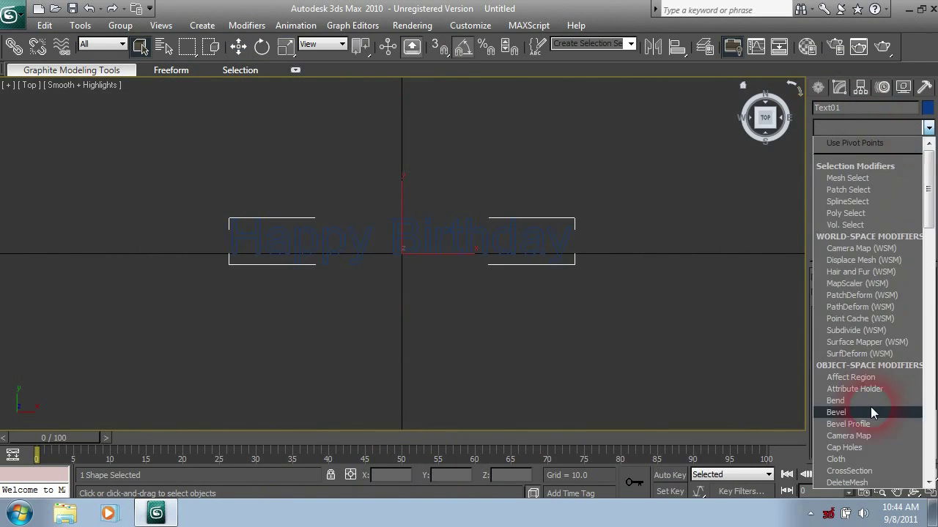
pyautogui.click(874, 412)
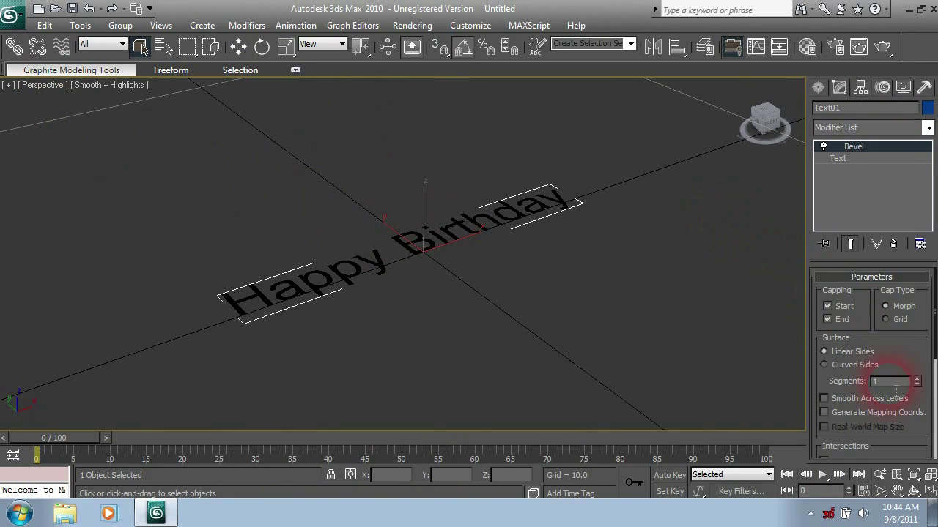
pyautogui.scroll(-5, 895, 388)
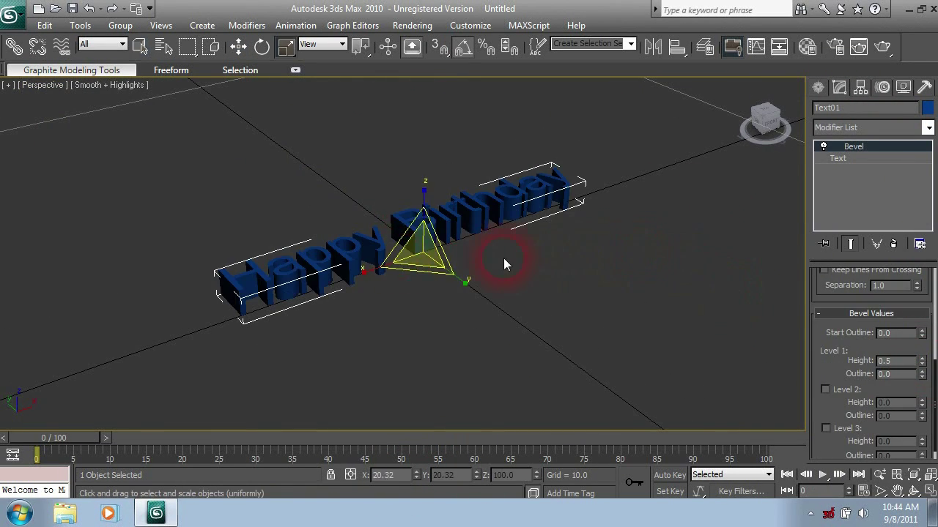
# Set the Happy Birthday text's font to MV Boli and adjust its curve interpolation.
pyautogui.moveTo(498, 262); pyautogui.dragTo(428, 279)
pyautogui.keyDown('alt'); pyautogui.moveTo(428, 278); pyautogui.dragTo(446, 266, button='middle'); pyautogui.keyUp('alt')
pyautogui.click(890, 330)
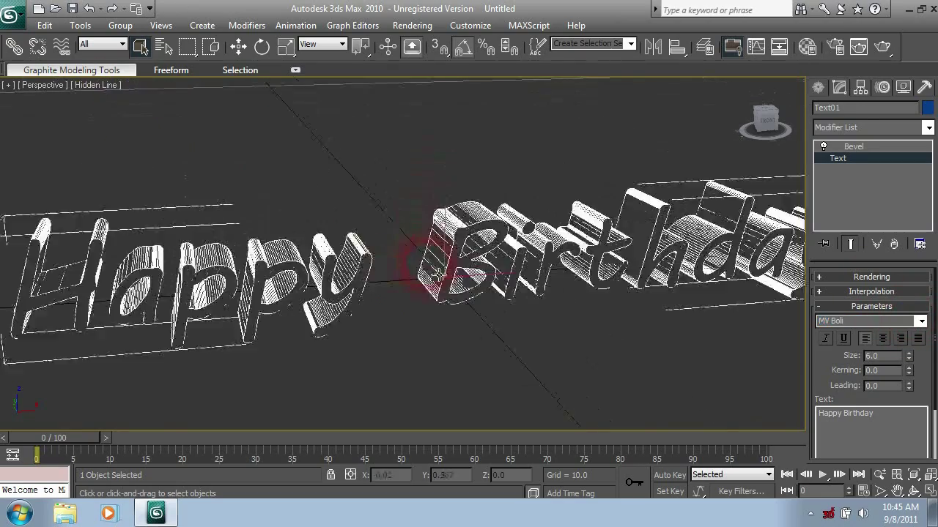
pyautogui.click(870, 292)
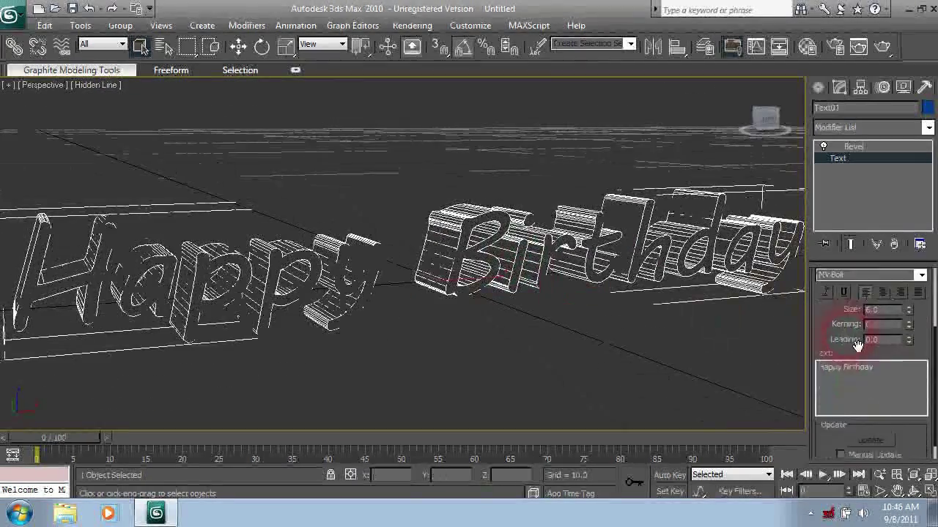
# Set the Bevel modifier's Level 1 height to 0.17.
pyautogui.click(854, 146)
pyautogui.scroll(-5, 883, 315)
pyautogui.click(895, 360)
pyautogui.moveTo(922, 361); pyautogui.dragTo(922, 373)
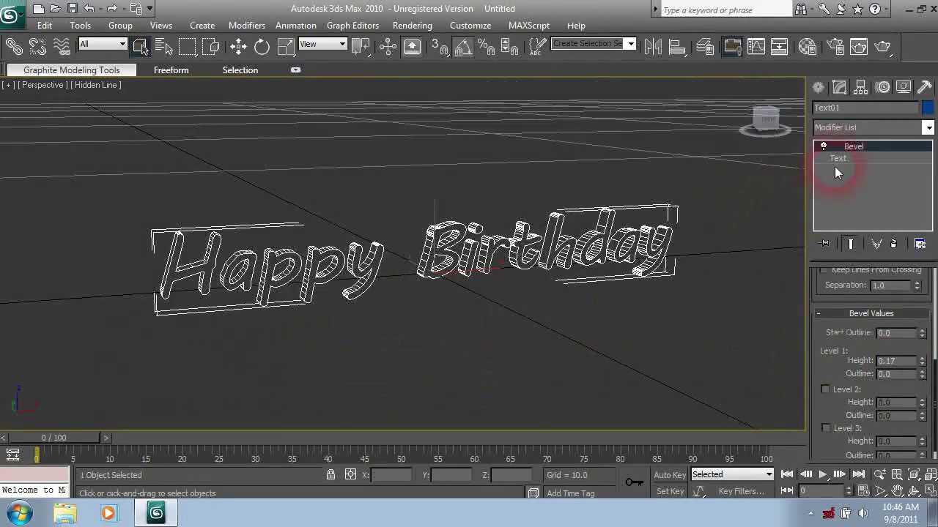
pyautogui.click(837, 159)
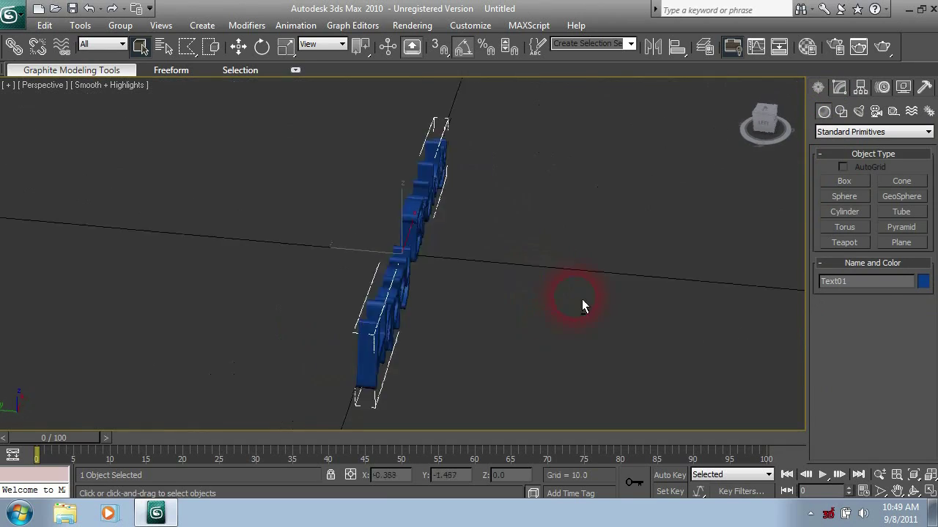
# Create a thin upright box behind the text, about 1.52 wide, 1.15 high and 0.13 long.
pyautogui.moveTo(401, 211); pyautogui.dragTo(335, 298)
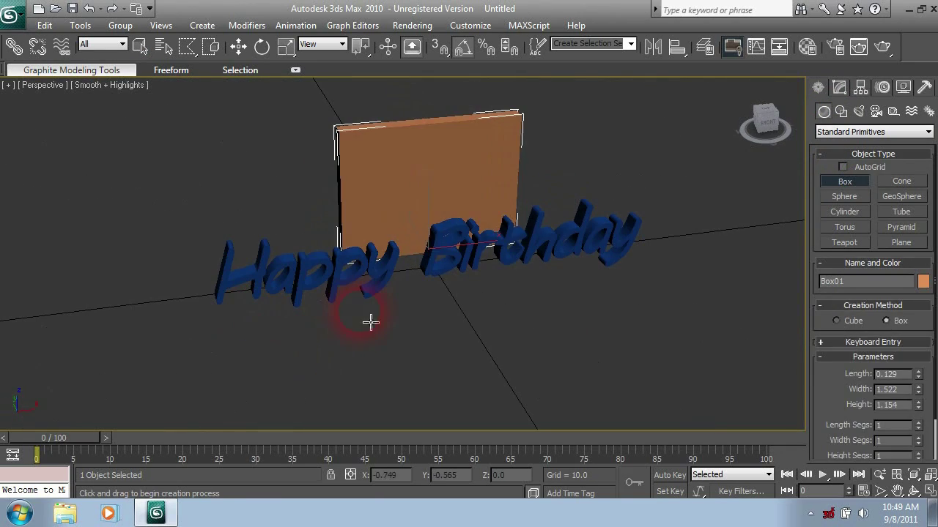
pyautogui.press('r')
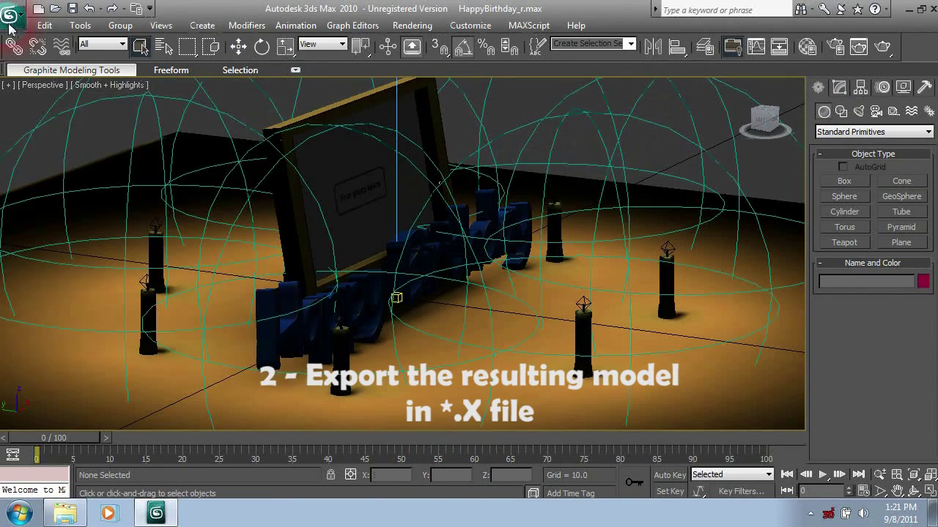
# Start exporting the finished birthday scene with Panda DirectX (*.X) as the file type.
pyautogui.click(10, 14)
pyautogui.click(51, 246)
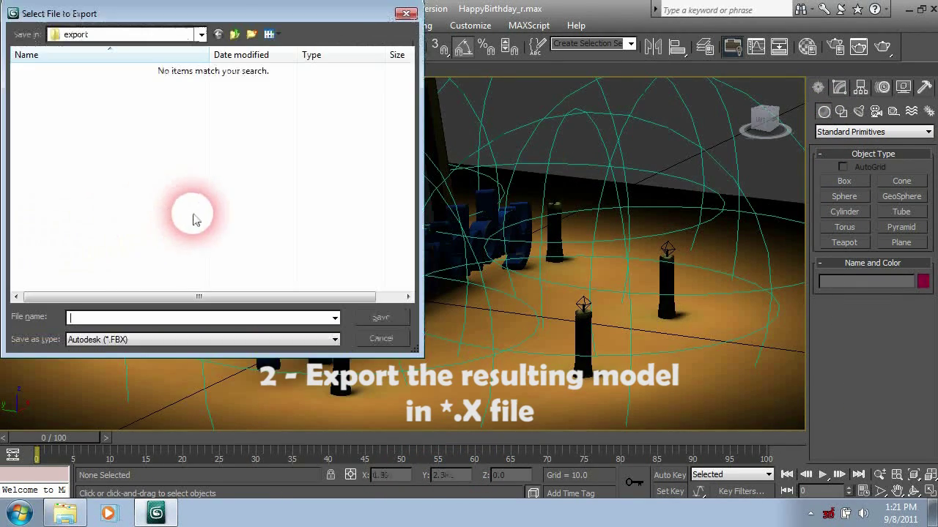
pyautogui.click(177, 339)
pyautogui.click(167, 317)
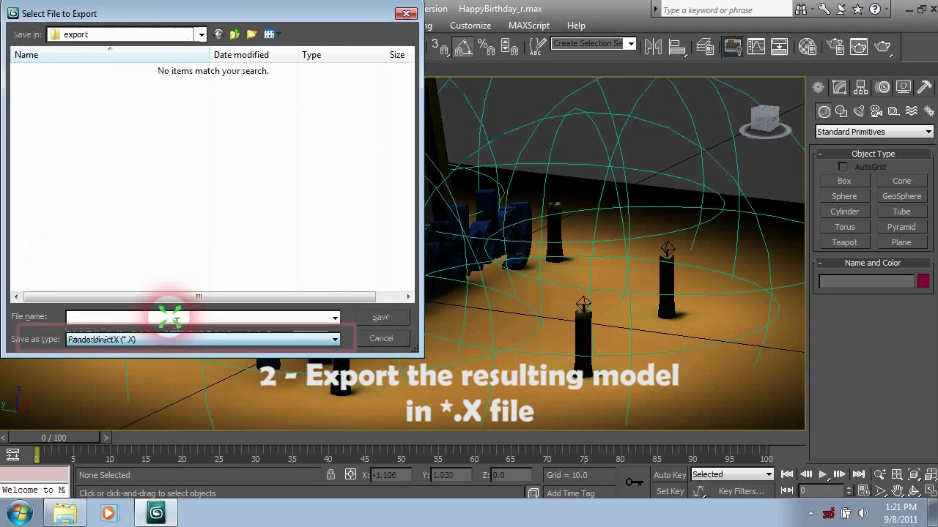
# Go to the desktop's _R folder as the export location and create a new folder named HB in it.
pyautogui.click(234, 34)
pyautogui.click(235, 34)
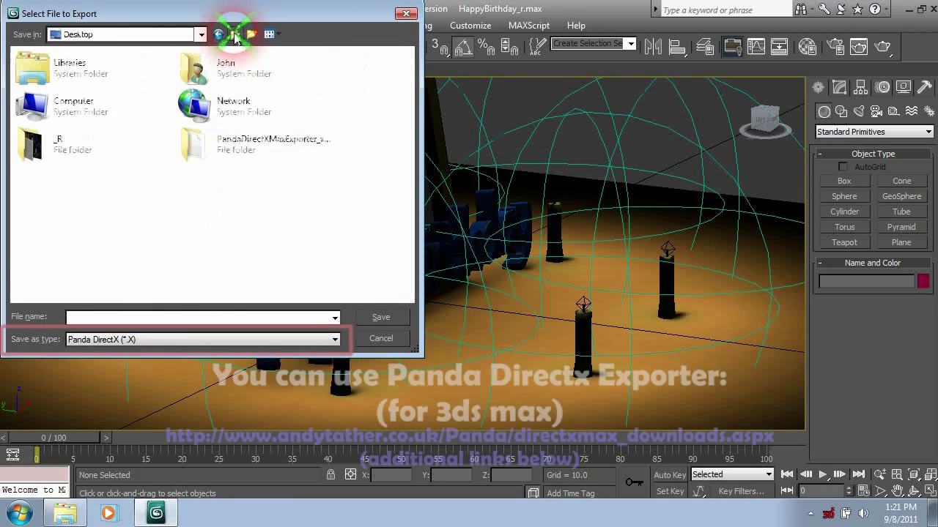
pyautogui.click(76, 158)
pyautogui.doubleClick(95, 152)
pyautogui.click(253, 35)
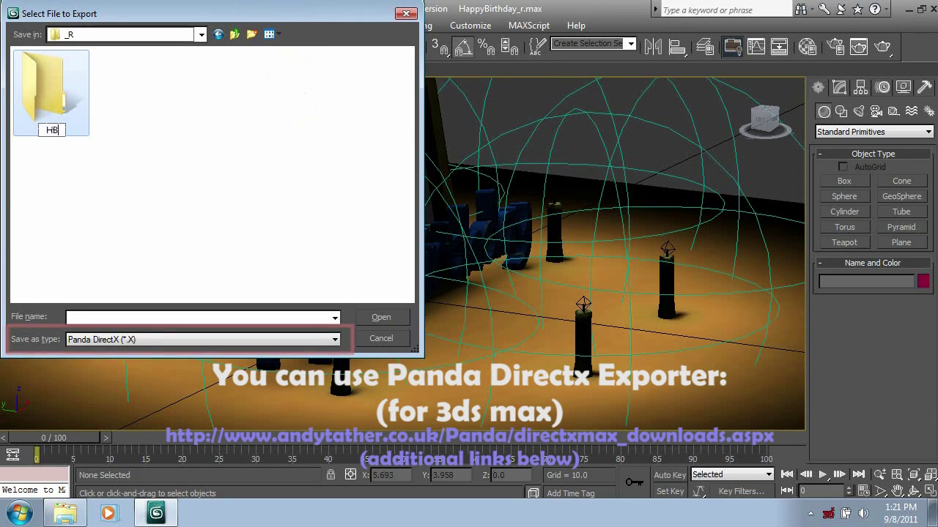
pyautogui.press('Return')
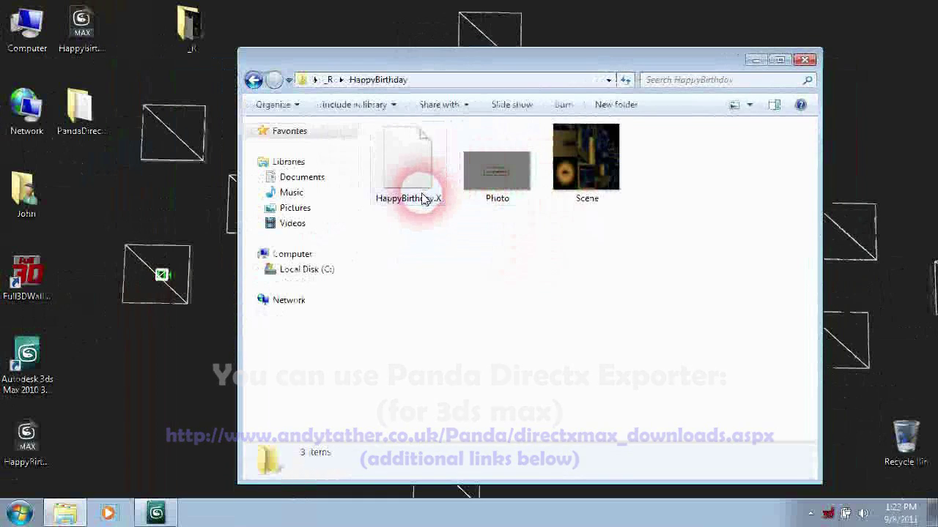
# Examine the exported HappyBirthday.X model and its Photo and Scene textures in the HappyBirthday folder.
pyautogui.click(425, 195)
pyautogui.click(508, 184)
pyautogui.click(569, 163)
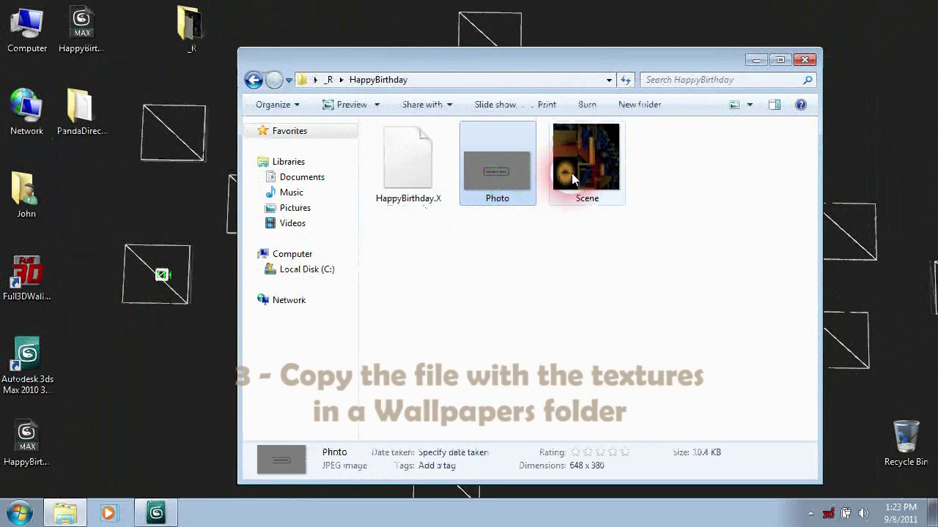
pyautogui.moveTo(681, 287); pyautogui.dragTo(408, 156)
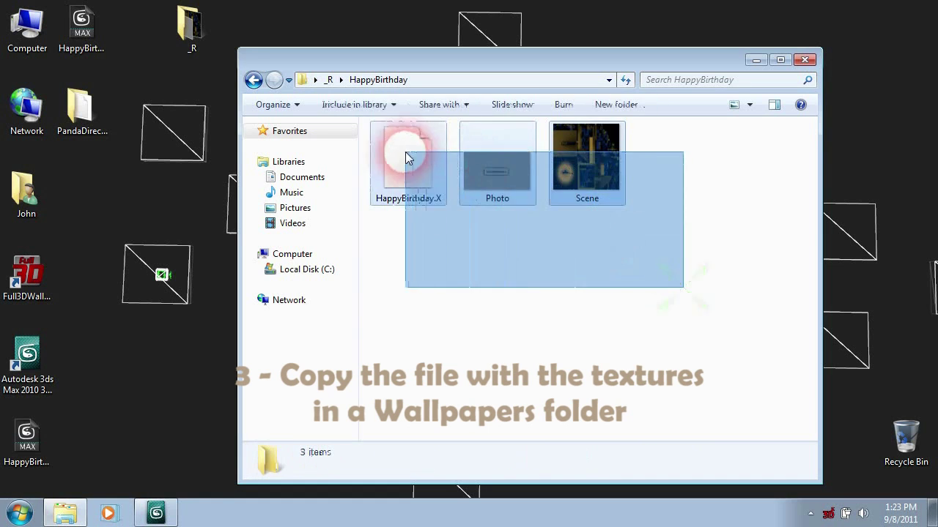
pyautogui.click(484, 290)
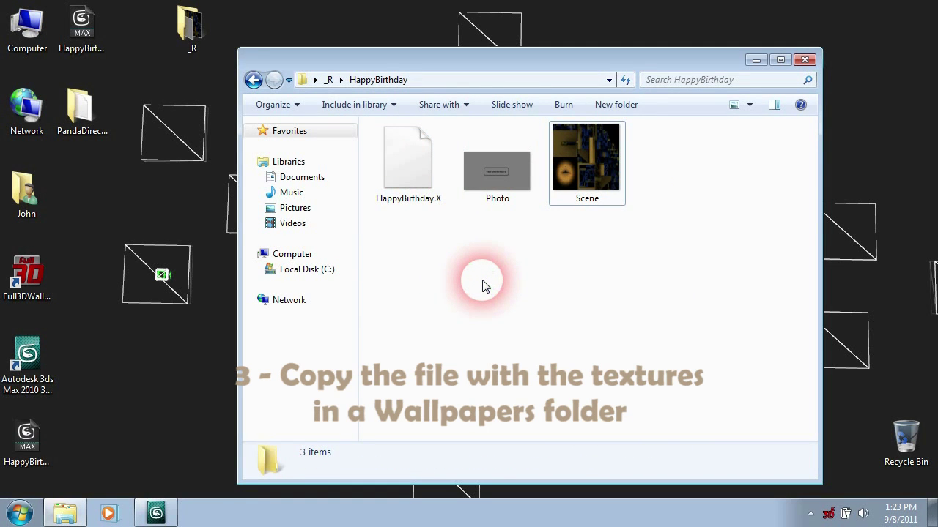
# Open Full3DWallpaper's Wallpapers folder from its tray program and go into the PhotoFrames folder.
pyautogui.rightClick(828, 513)
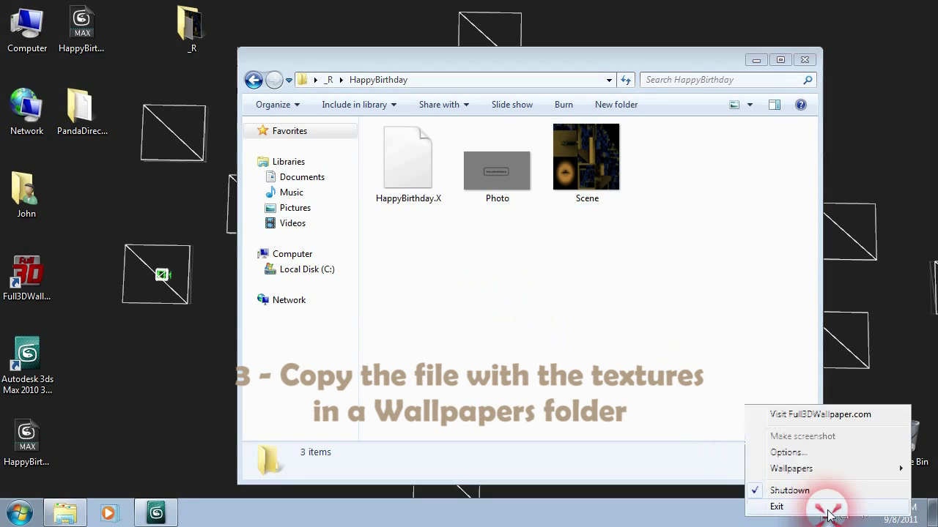
pyautogui.moveTo(798, 468)
pyautogui.click(690, 465)
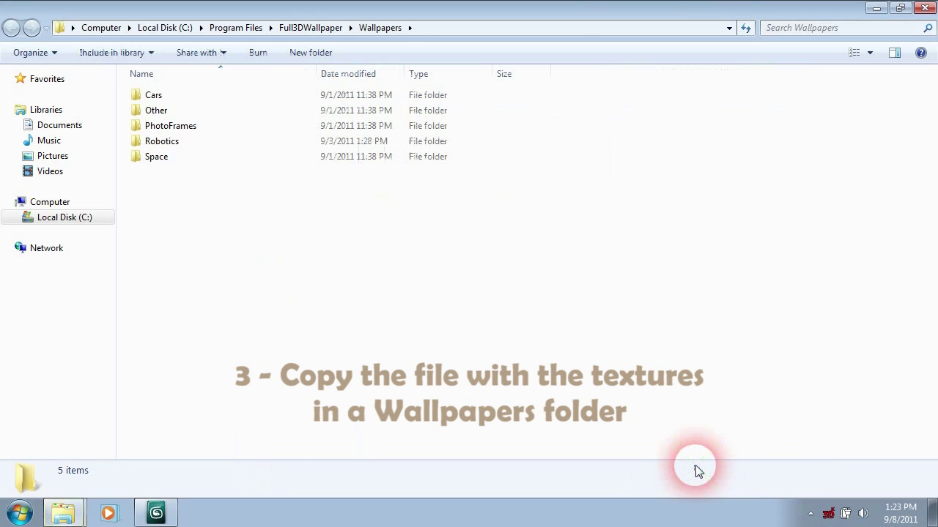
pyautogui.doubleClick(181, 128)
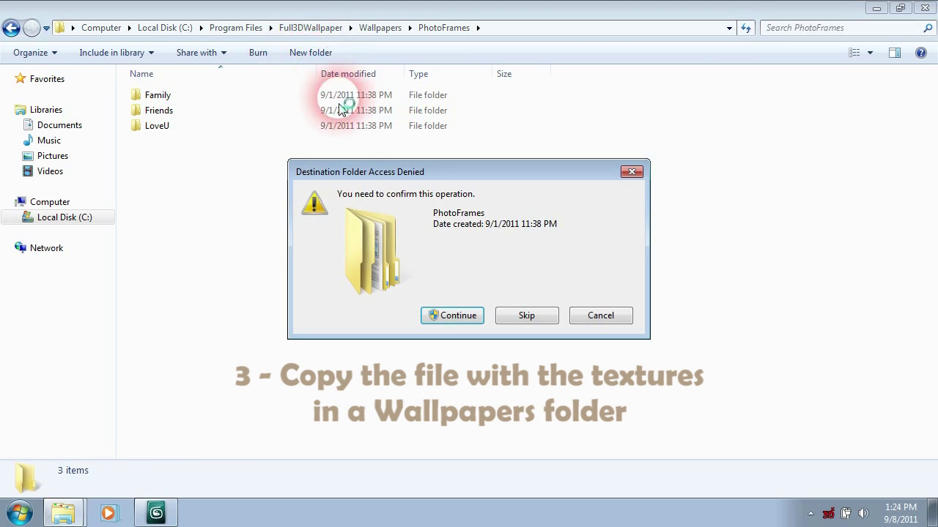
# Create a folder named HappyBirthday inside PhotoFrames, granting the required permission, and open it.
pyautogui.click(449, 316)
pyautogui.write('HappyBirthday')
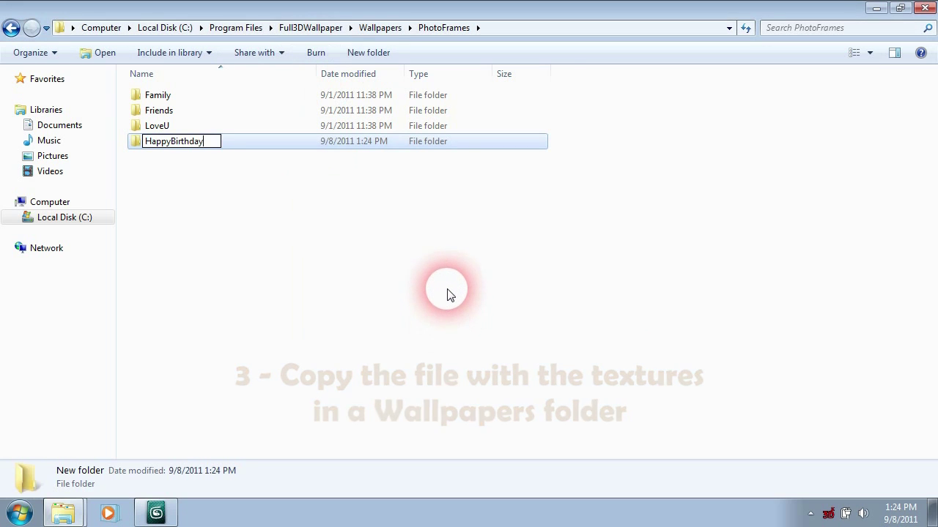
pyautogui.press('Escape')
pyautogui.press('Return')
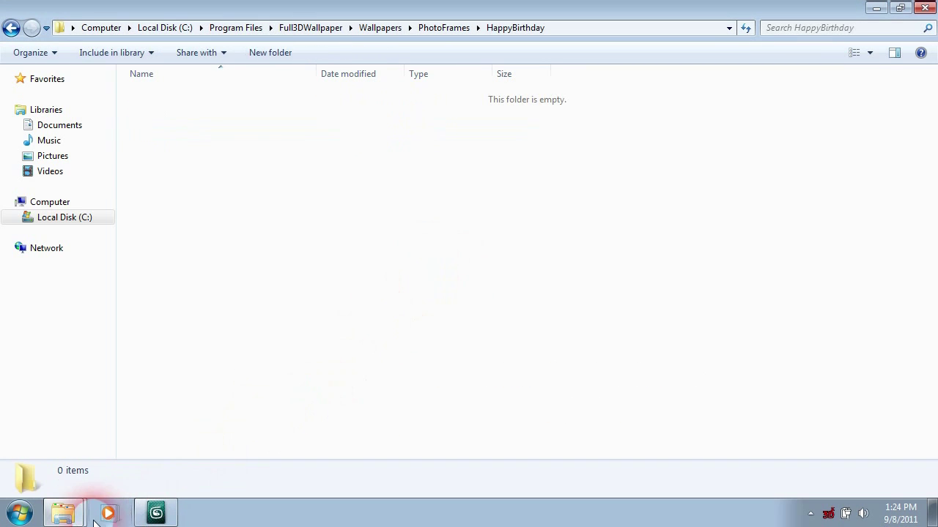
# Copy HappyBirthday.X, Photo and Scene from the _R export folder into the new HappyBirthday wallpaper folder, granting permission.
pyautogui.click(64, 513)
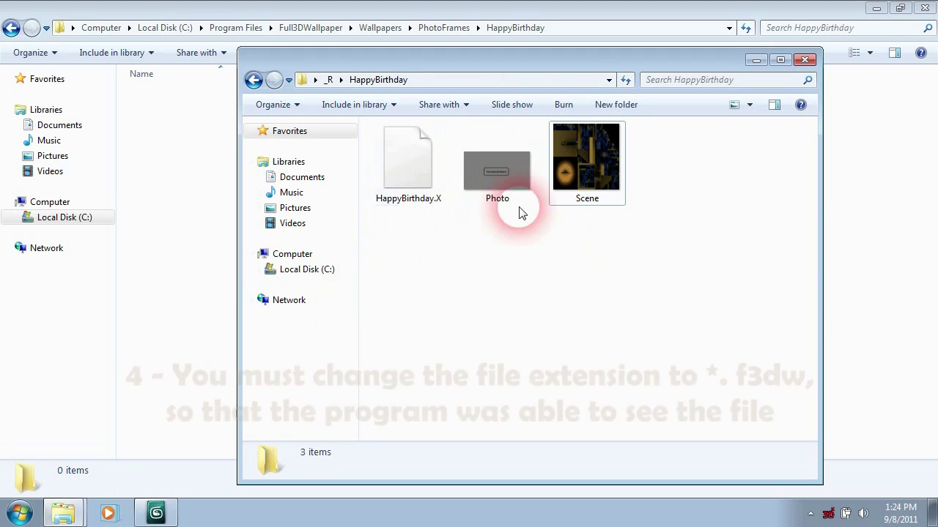
pyautogui.moveTo(638, 271); pyautogui.dragTo(387, 163)
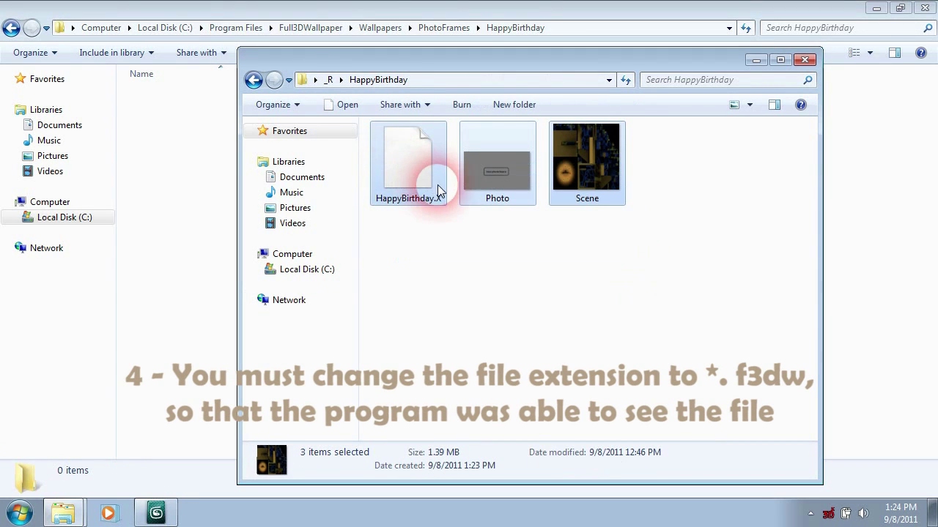
pyautogui.moveTo(389, 199); pyautogui.dragTo(205, 173)
pyautogui.click(460, 309)
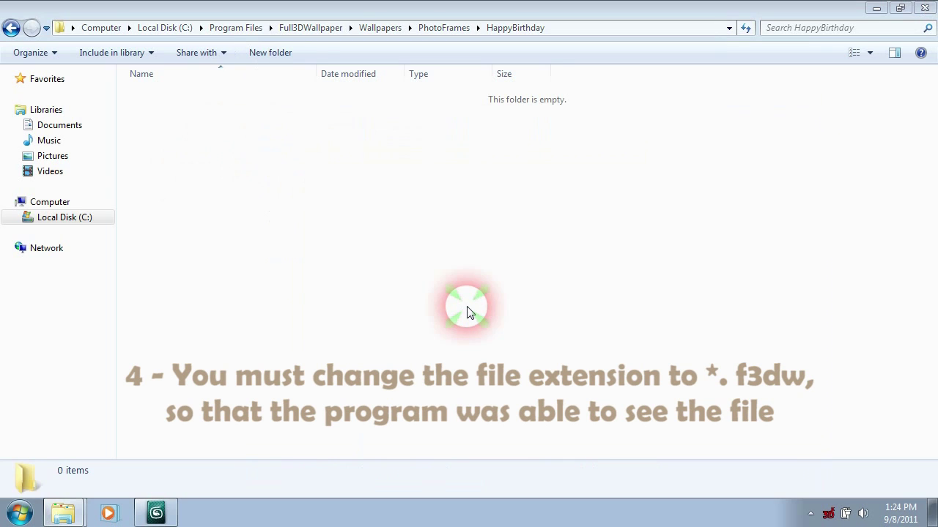
# Rename the copied model file as HappyBirthday.f3dw and accept the extension change.
pyautogui.click(224, 98)
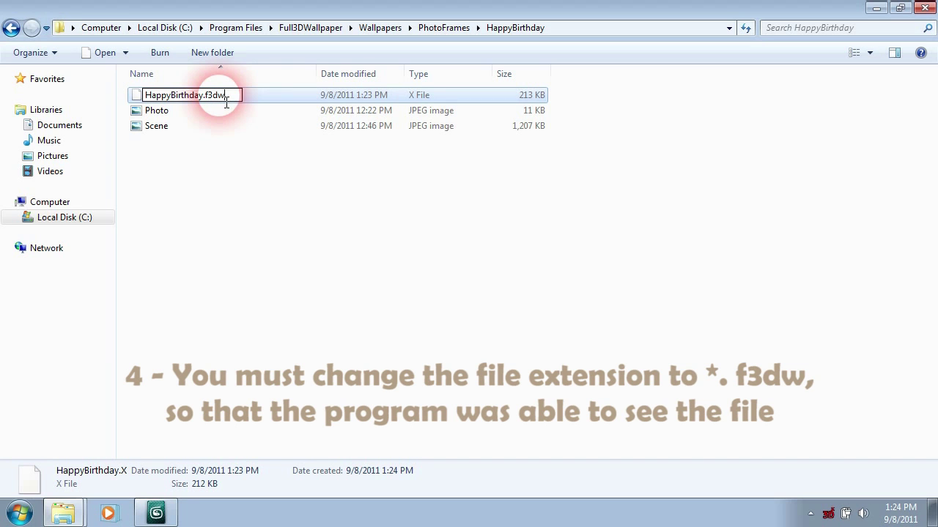
pyautogui.press('Return')
pyautogui.press('Return')
pyautogui.press('Return')
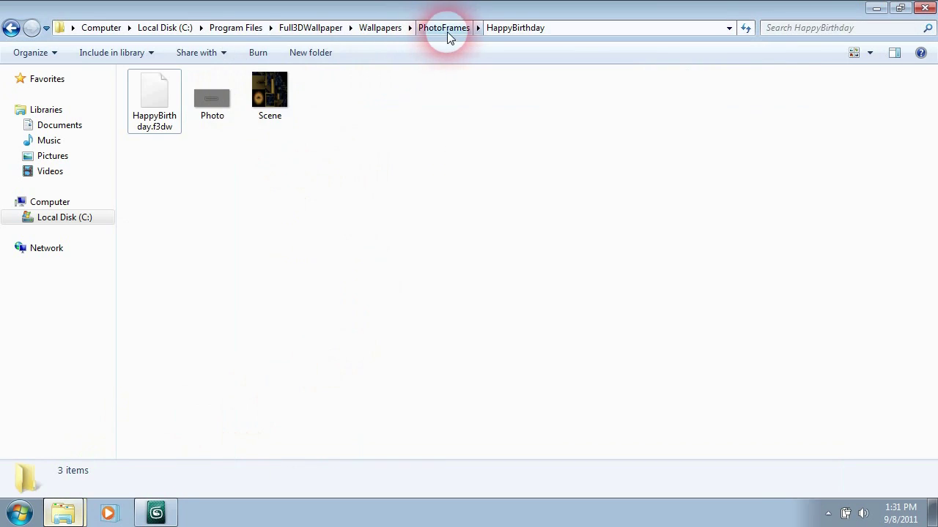
# Copy the wp_data configuration file from the Friends wallpaper folder into the HappyBirthday folder, granting permission.
pyautogui.click(444, 27)
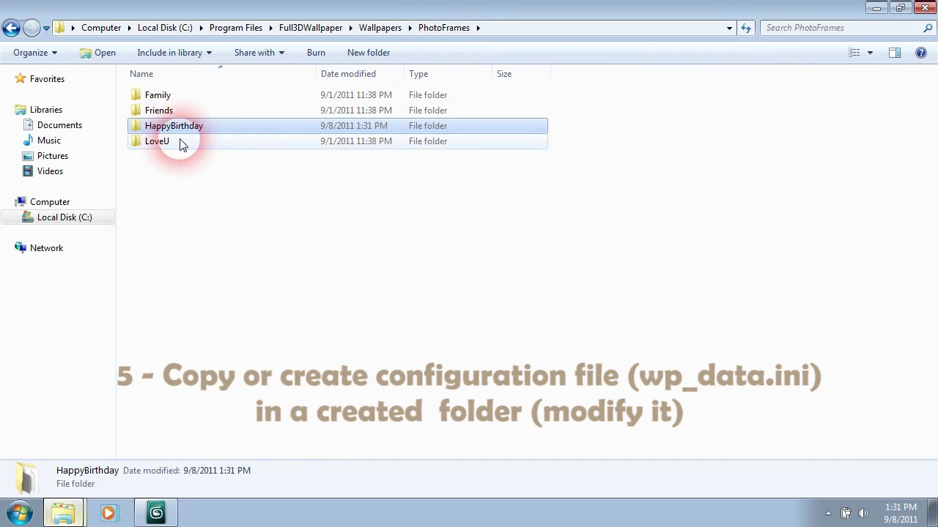
pyautogui.doubleClick(176, 110)
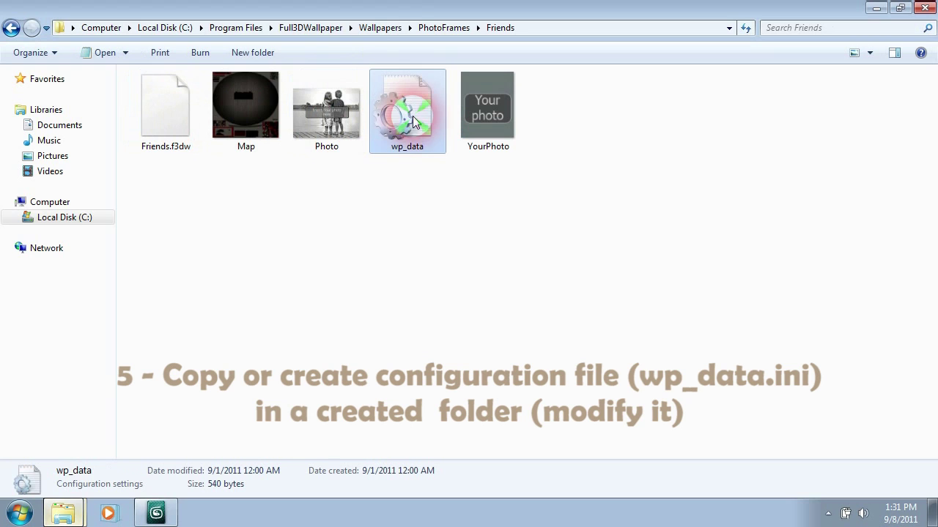
pyautogui.click(433, 30)
pyautogui.doubleClick(185, 125)
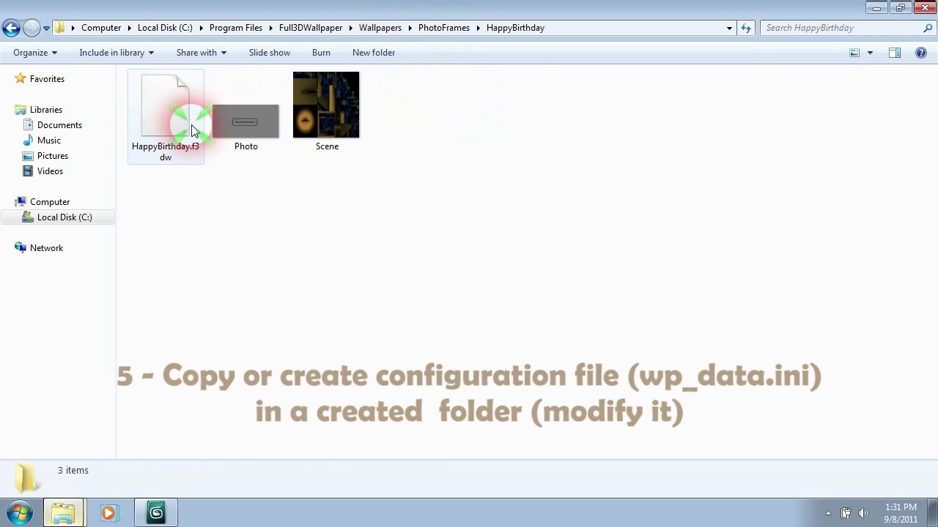
pyautogui.hotkey('ctrl', 'v')
pyautogui.click(452, 315)
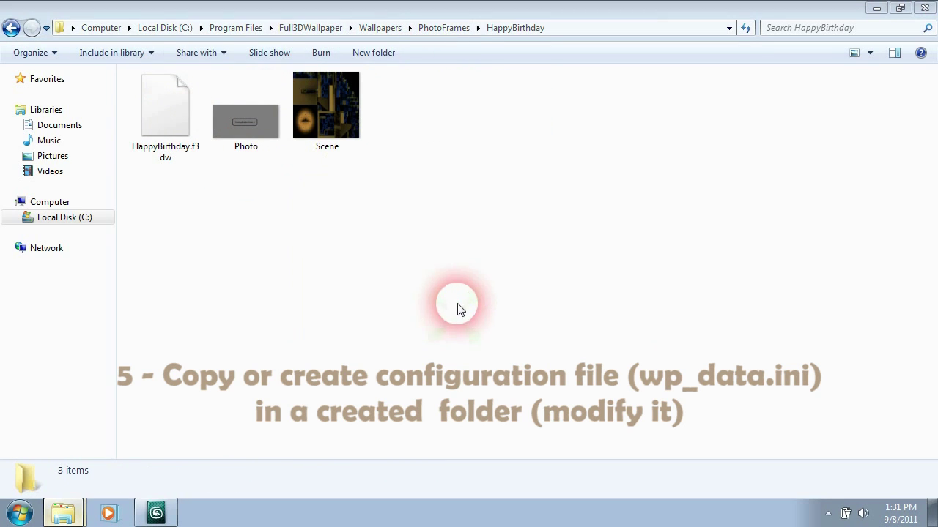
# Open the copied wp_data file, examine its camera, caption, background color, angle and radius settings, and close it.
pyautogui.doubleClick(429, 110)
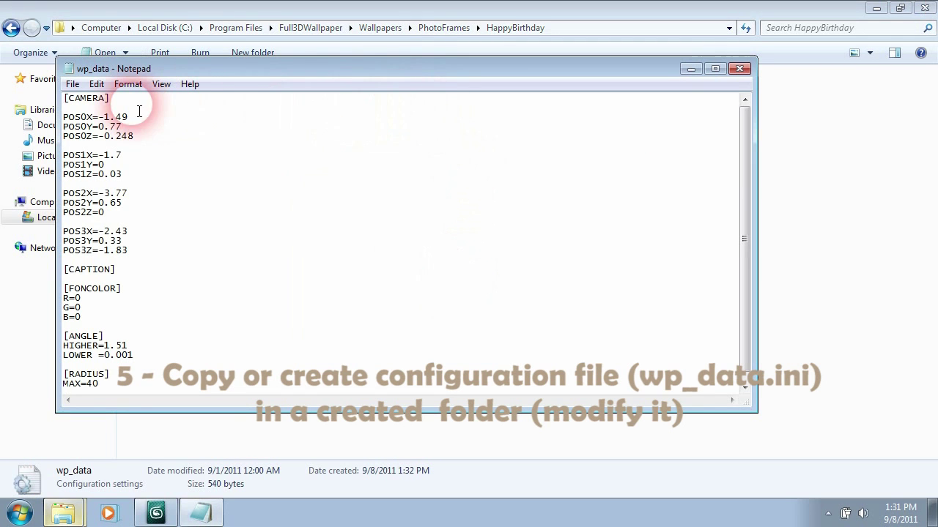
pyautogui.moveTo(109, 99); pyautogui.dragTo(25, 105)
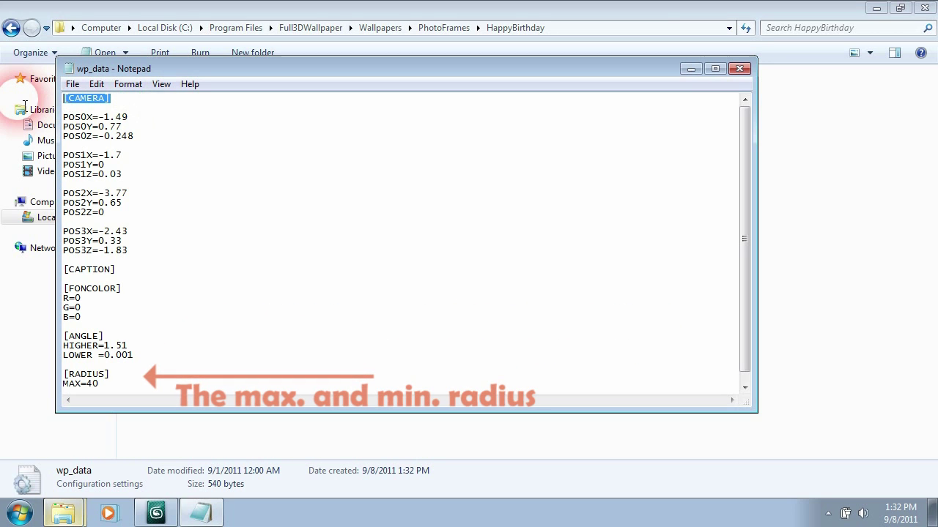
pyautogui.scroll(-1, 116, 289)
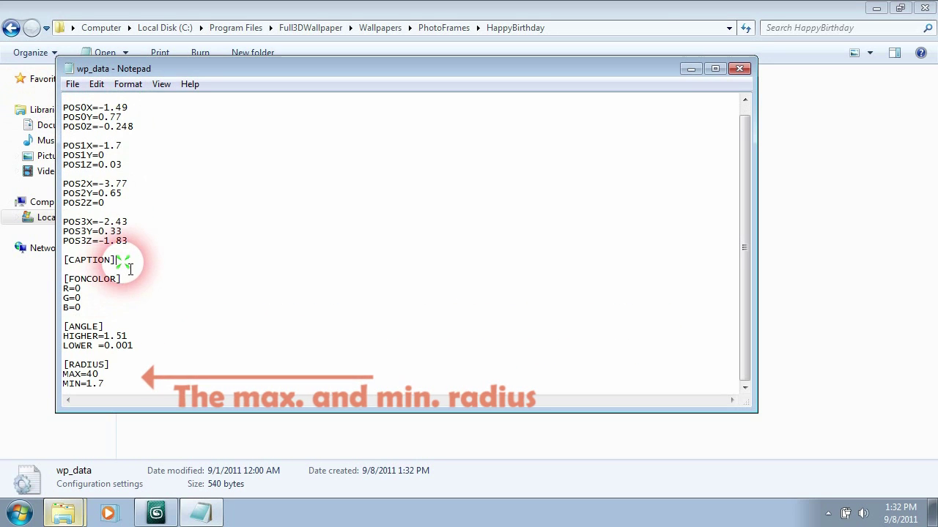
pyautogui.moveTo(130, 268); pyautogui.dragTo(57, 266)
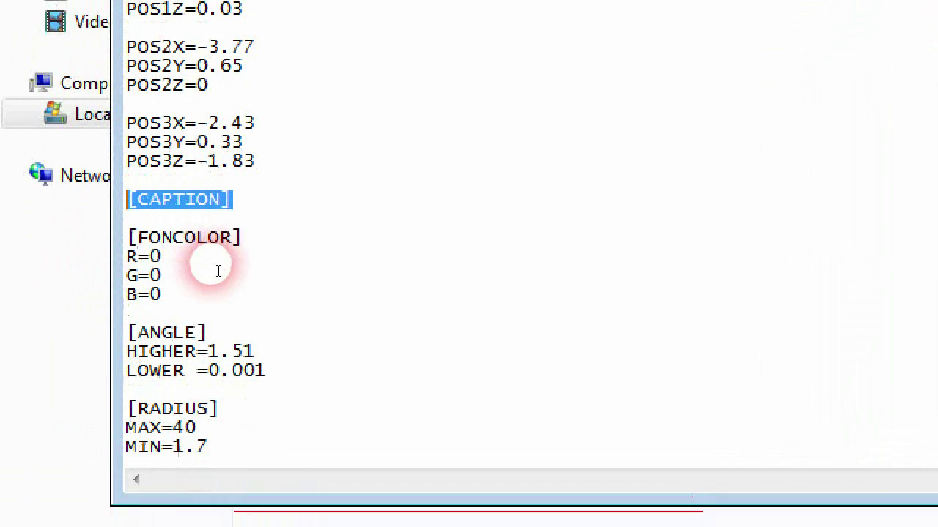
pyautogui.moveTo(184, 296); pyautogui.dragTo(121, 254)
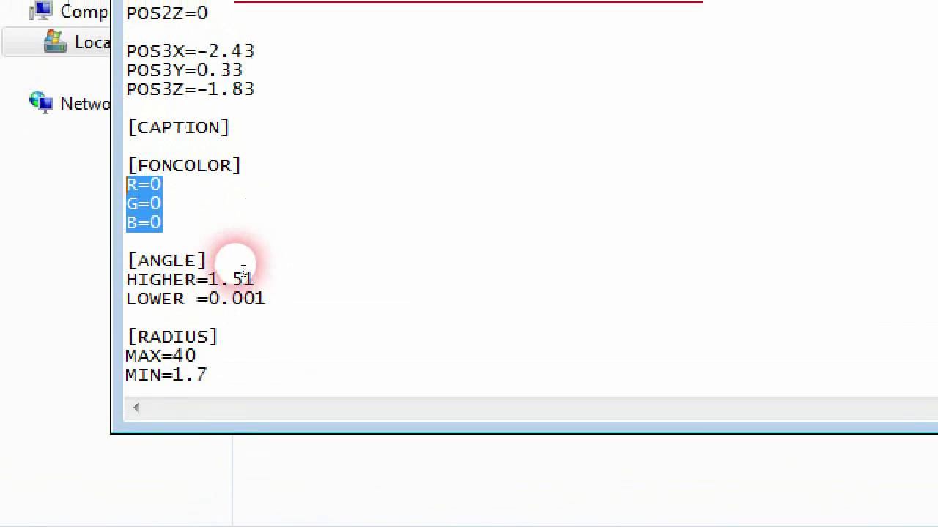
pyautogui.click(212, 212)
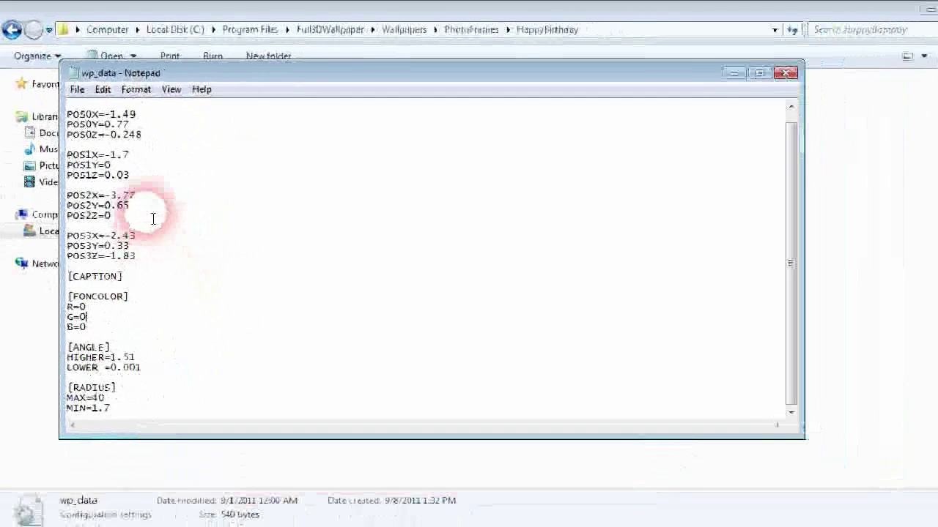
pyautogui.scroll(1, 308, 15)
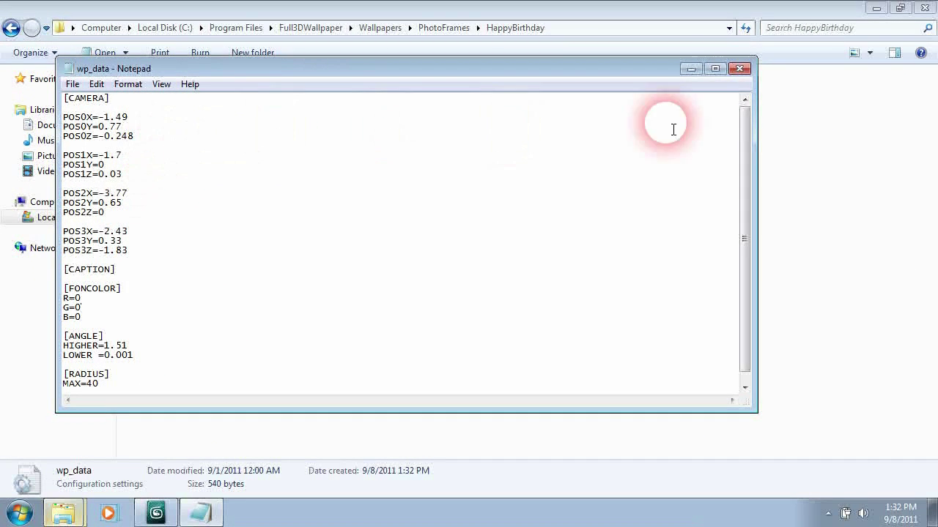
pyautogui.click(739, 68)
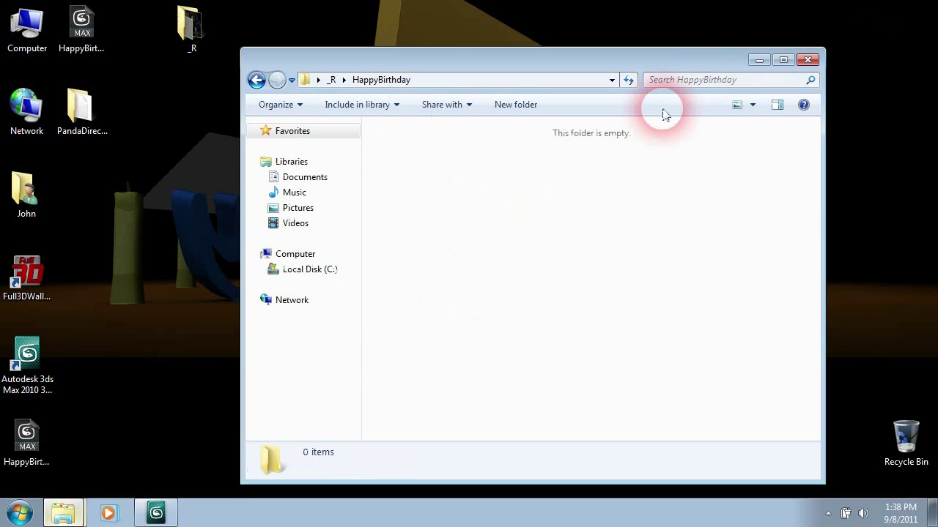
# Minimize the empty HappyBirthday folder window and view the Happy Birthday wallpaper on the desktop.
pyautogui.click(759, 60)
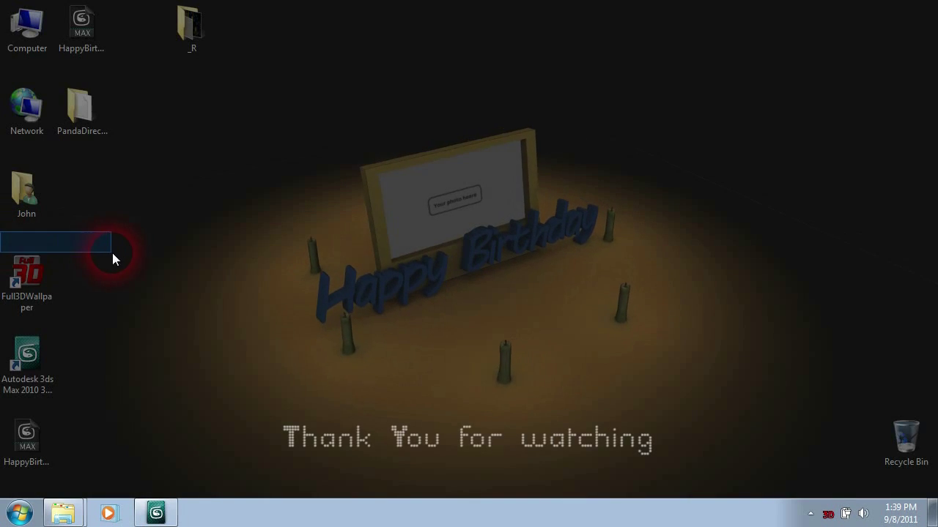
pyautogui.moveTo(112, 252); pyautogui.dragTo(118, 253)
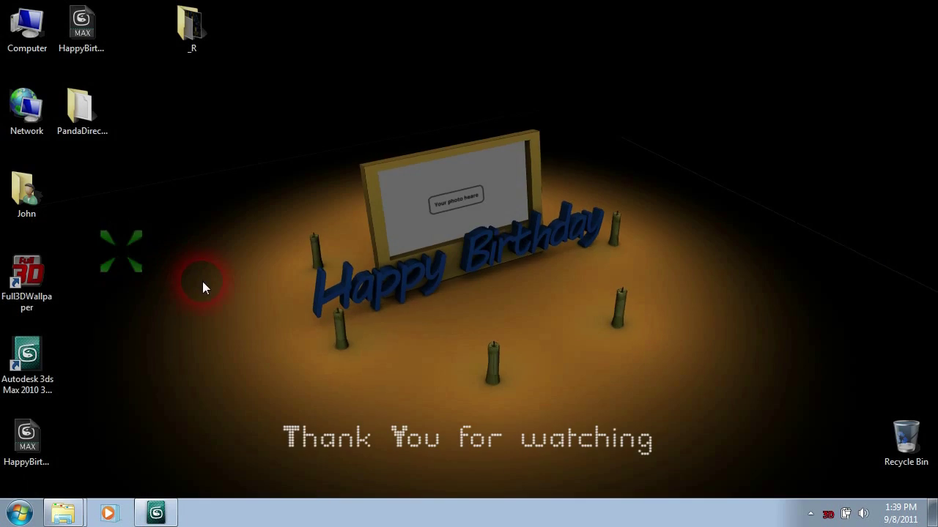